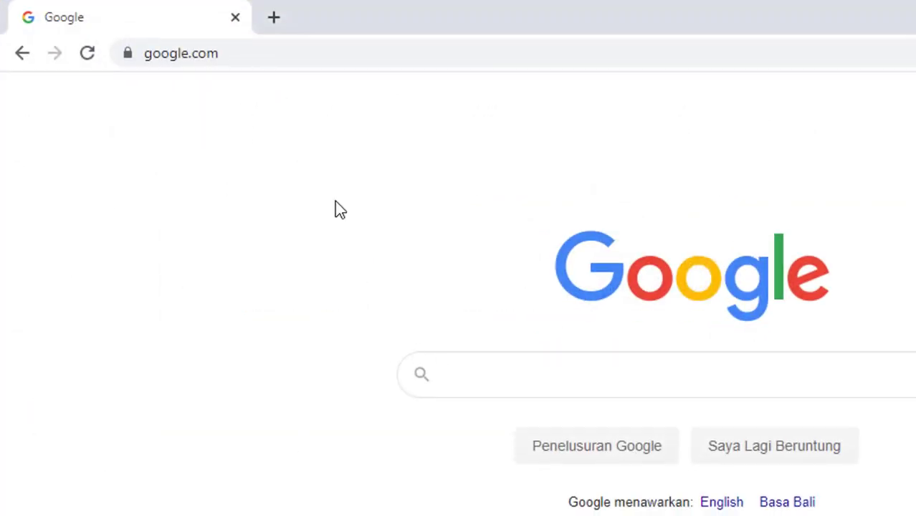
- Sign in to Google with the saved account, submitting the account password
click(243, 59)
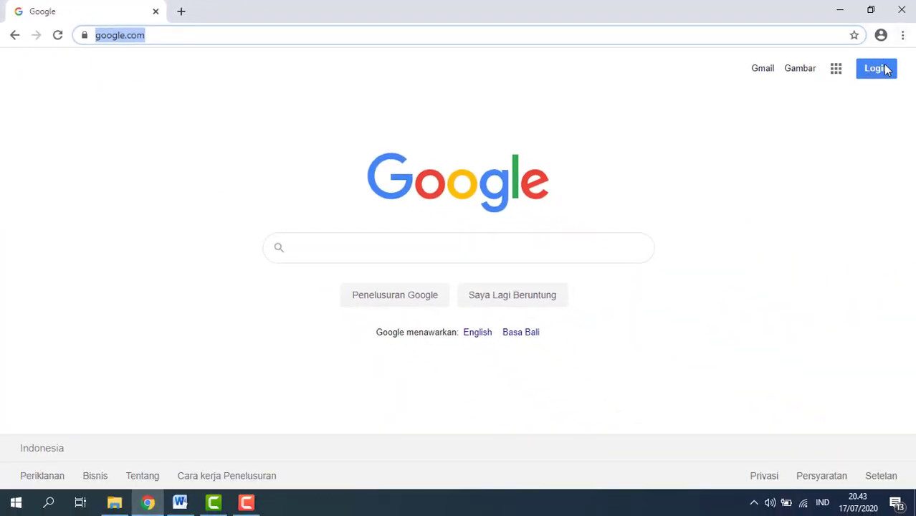
click(873, 74)
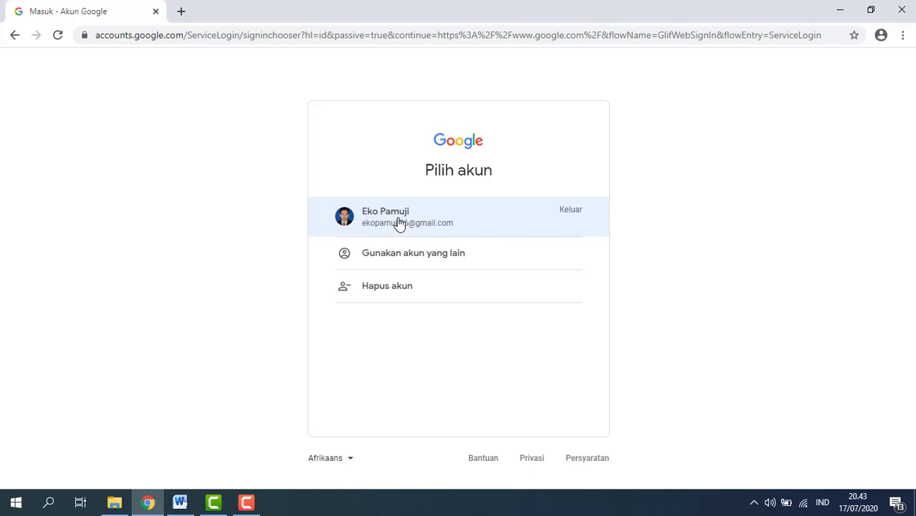
click(399, 223)
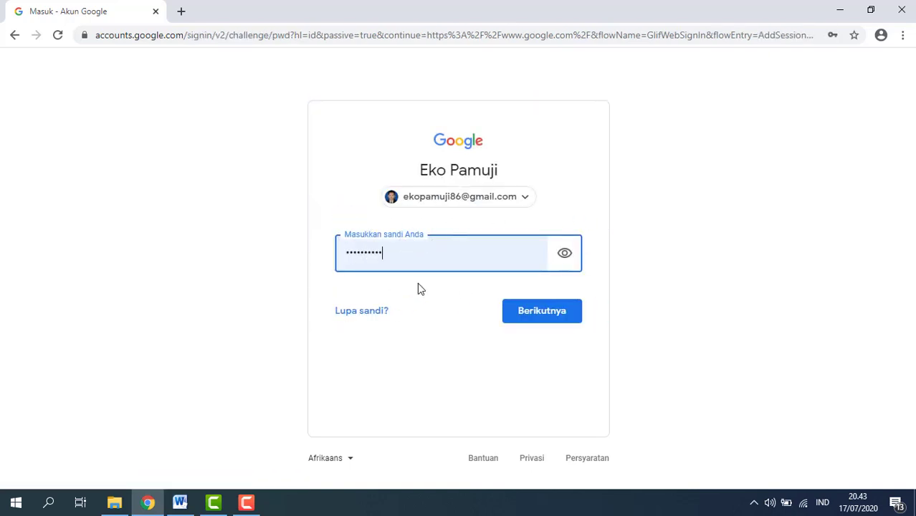
click(541, 316)
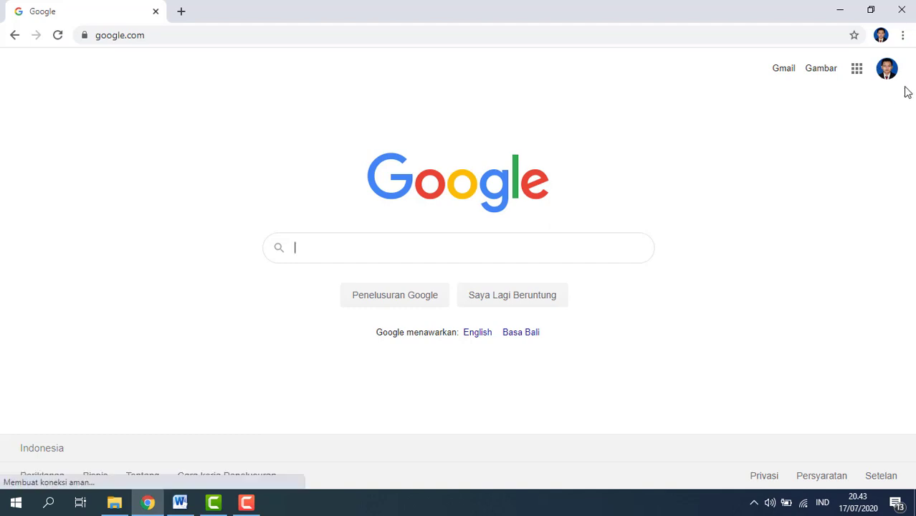
- Open Google Drive and create a folder named "BAHAN MTK Minggu 1" in Drive Saya
click(858, 75)
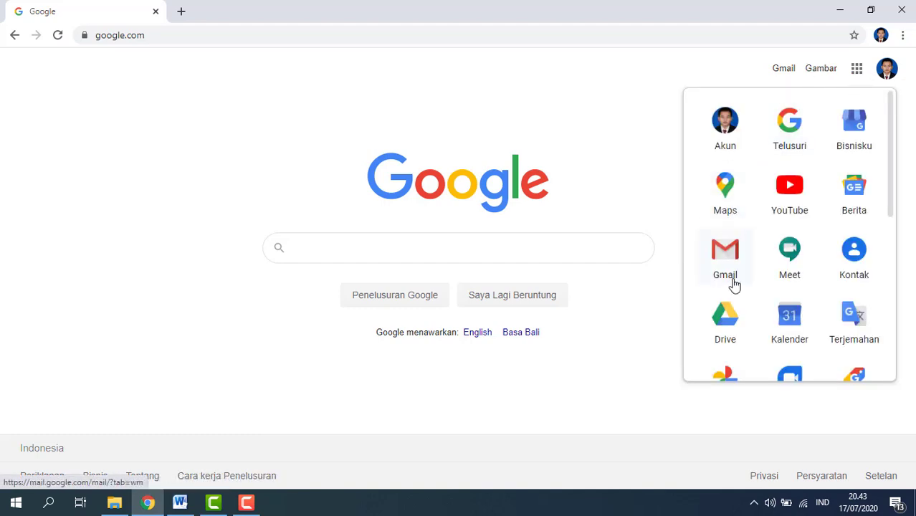
click(728, 327)
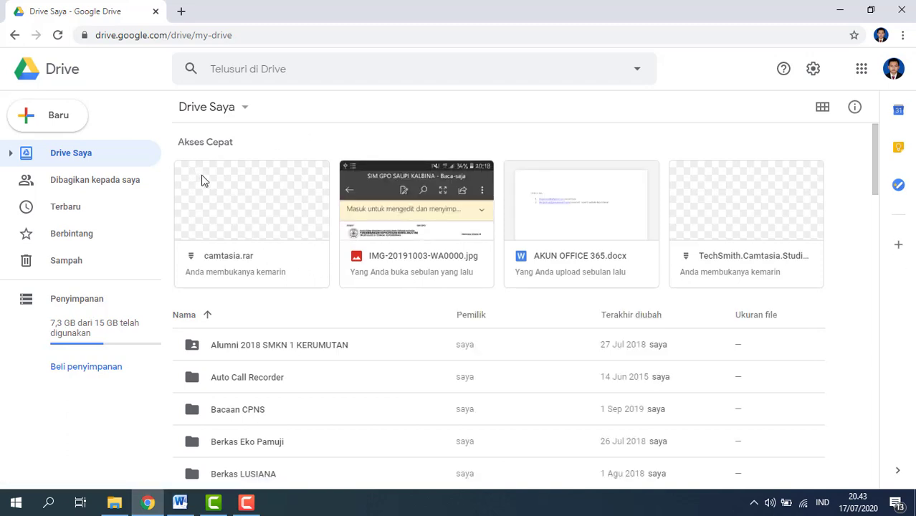
click(59, 119)
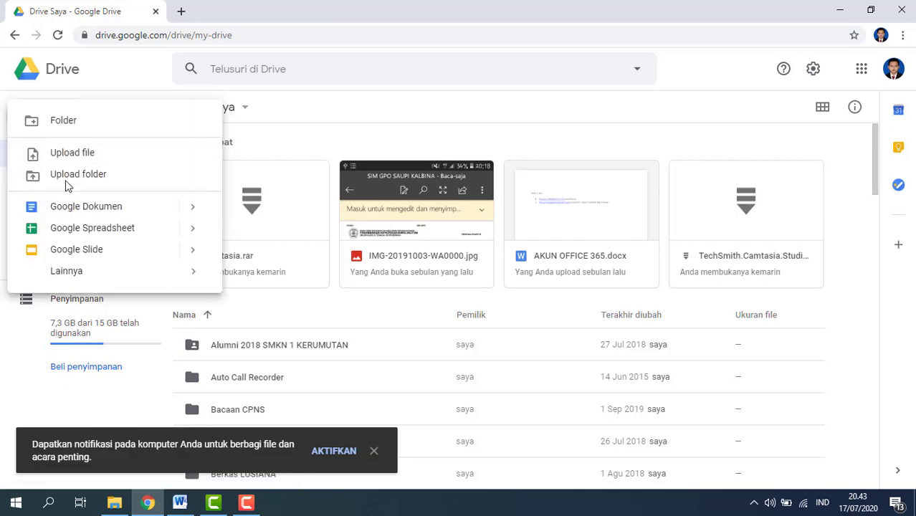
click(67, 125)
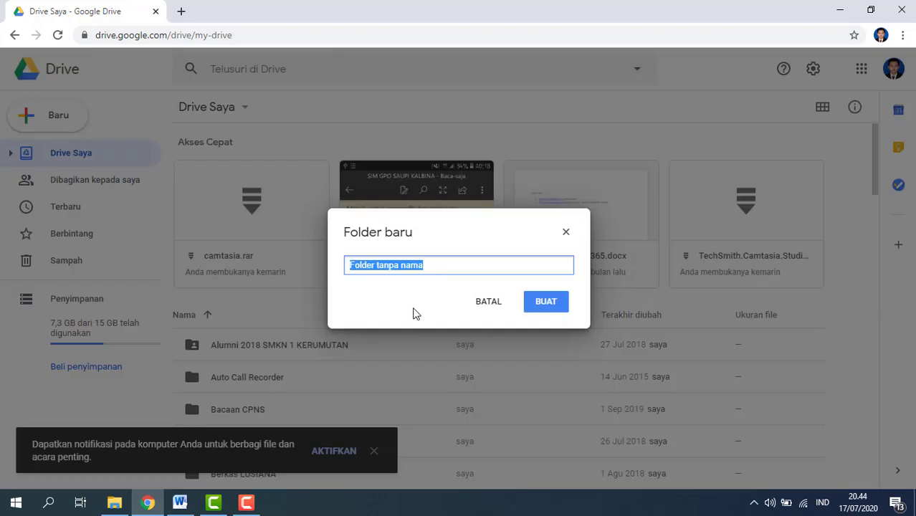
text(BAHAN MTK Minggu 1)
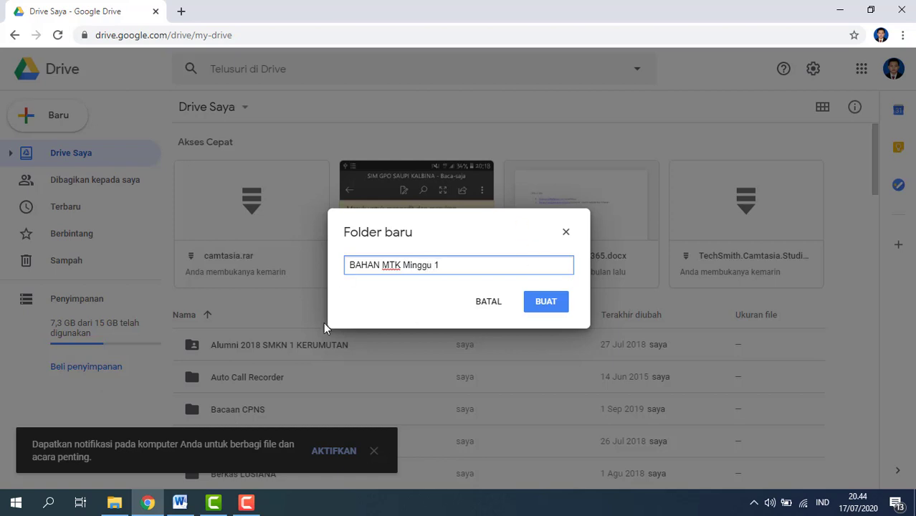
click(543, 304)
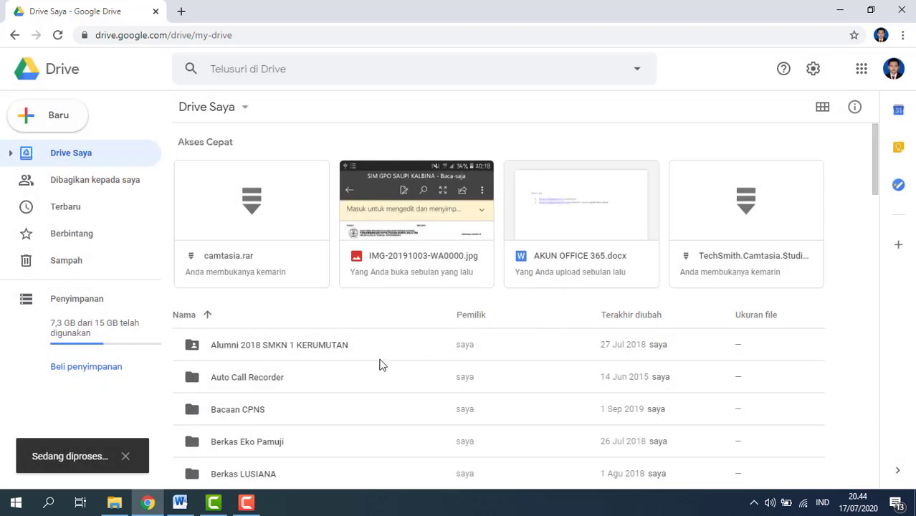
- Find and open the BAHAN MTK Minggu 1 folder, and dismiss the desktop notification offer
scroll(305, 386, down, 5)
scroll(258, 389, up, 5)
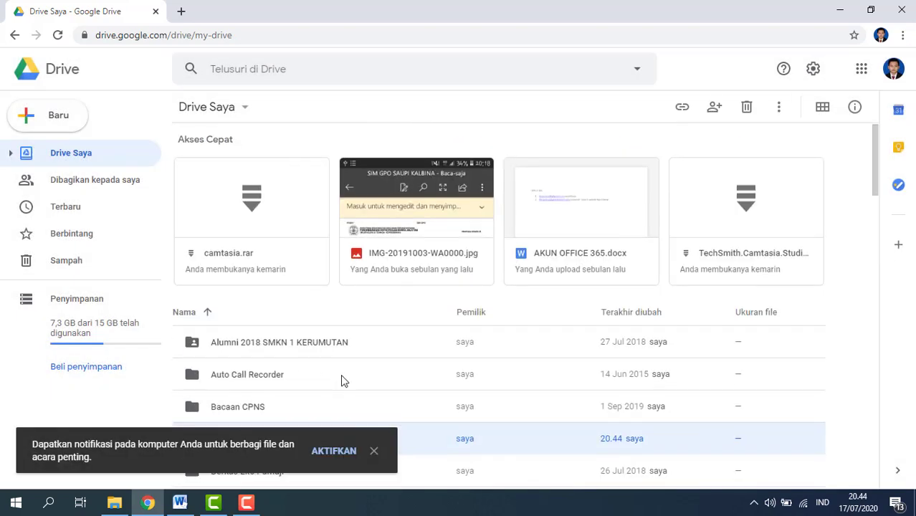
scroll(323, 378, down, 5)
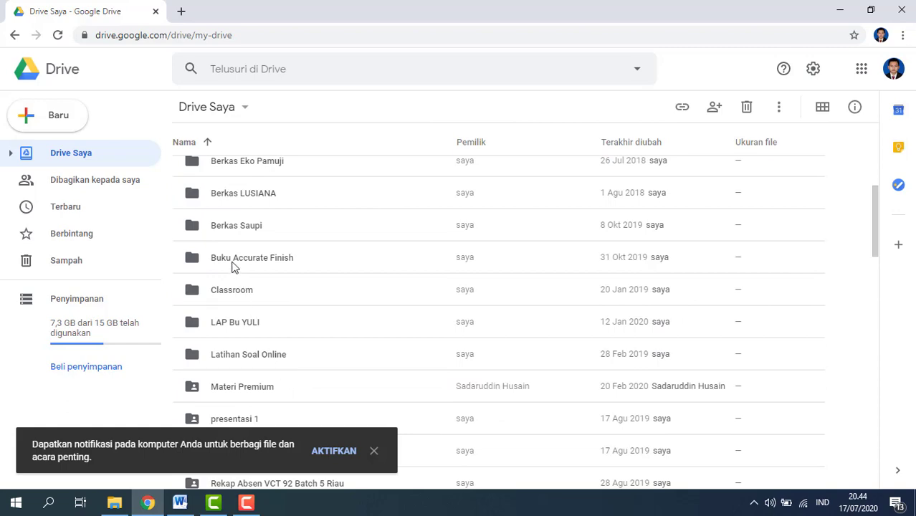
scroll(234, 265, down, 5)
scroll(231, 269, up, 5)
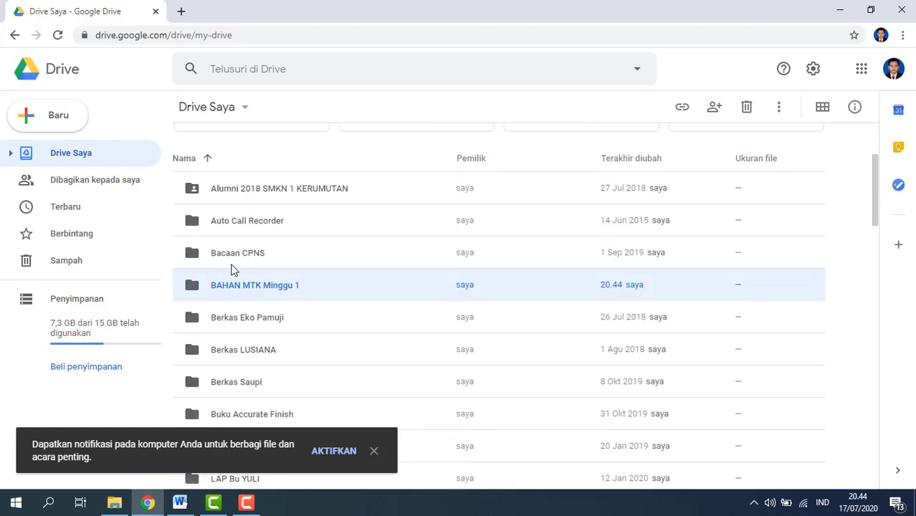
scroll(231, 268, up, 3)
scroll(230, 284, down, 3)
scroll(280, 303, down, 4)
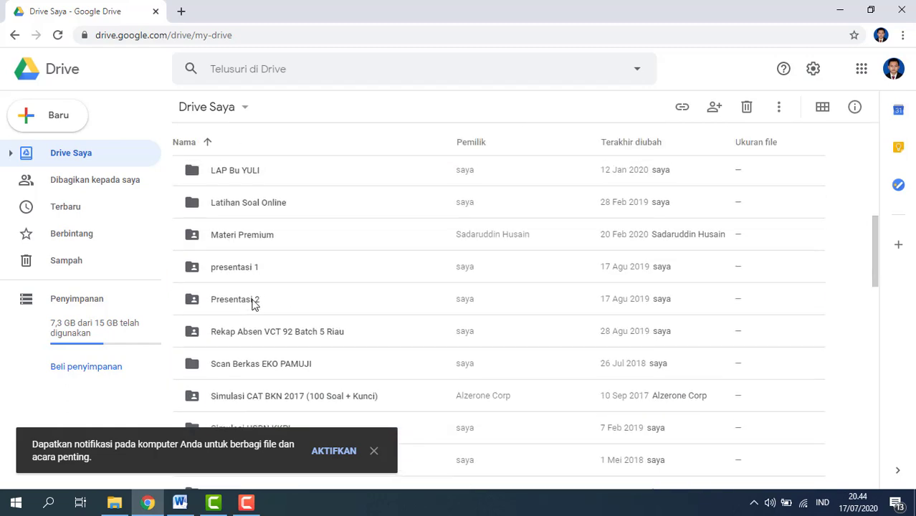
scroll(247, 265, up, 2)
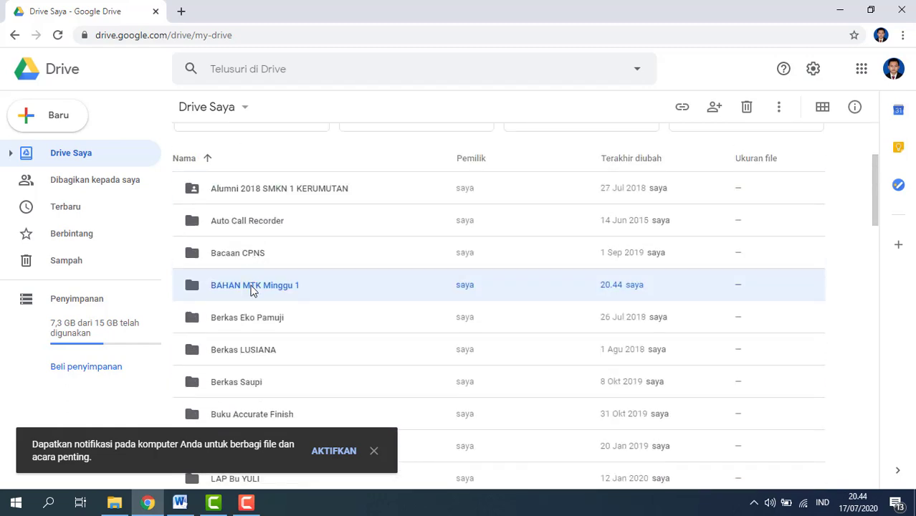
double_click(364, 284)
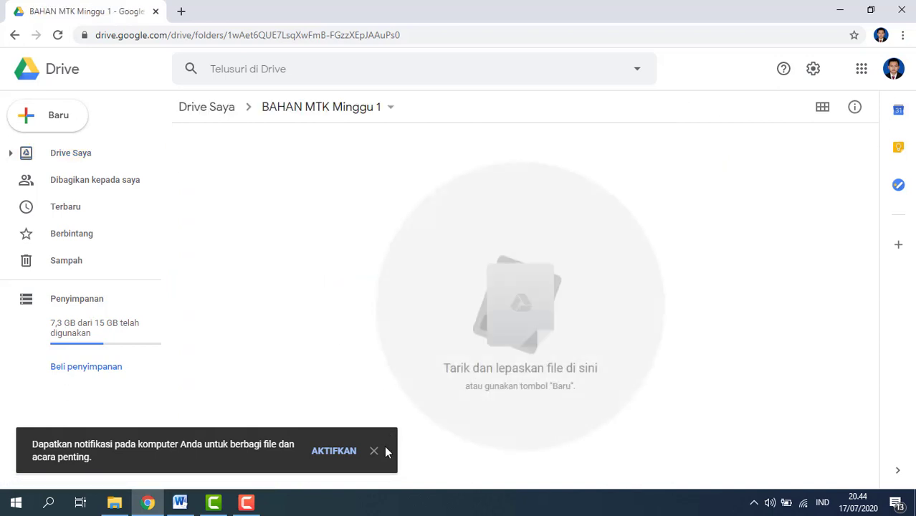
click(375, 452)
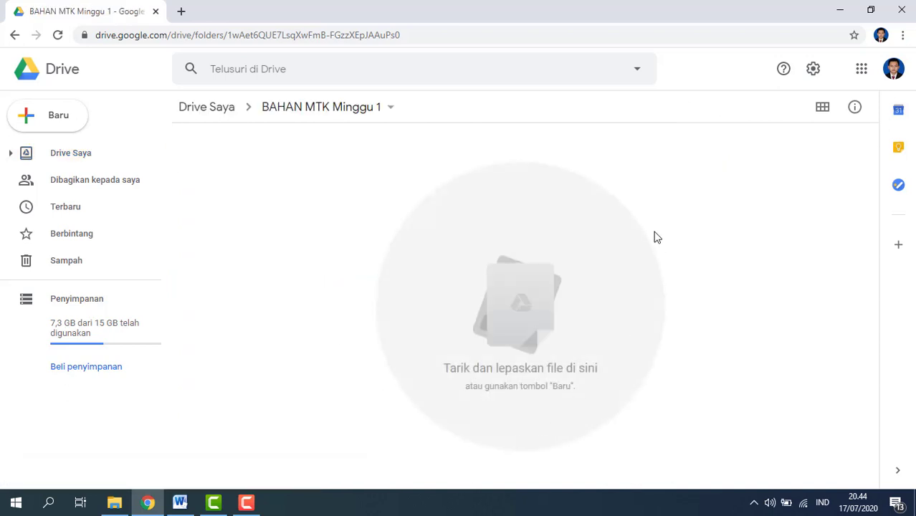
click(180, 502)
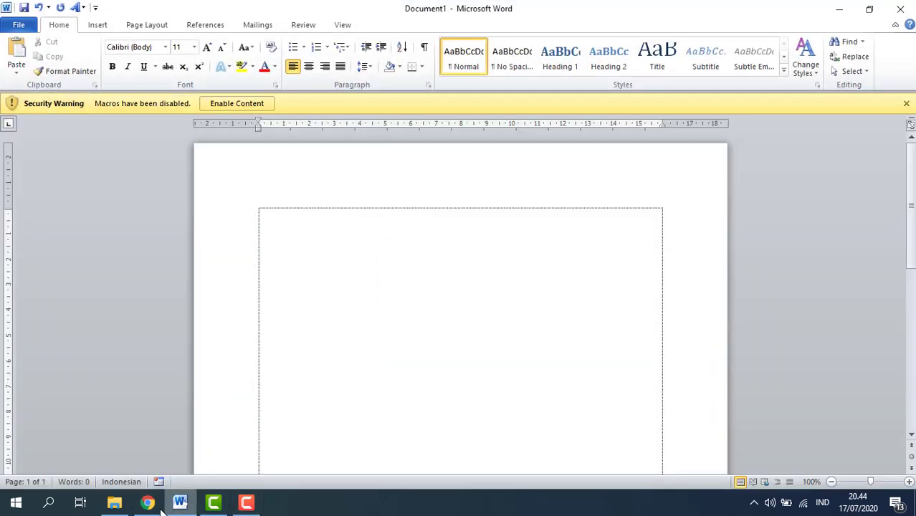
click(147, 501)
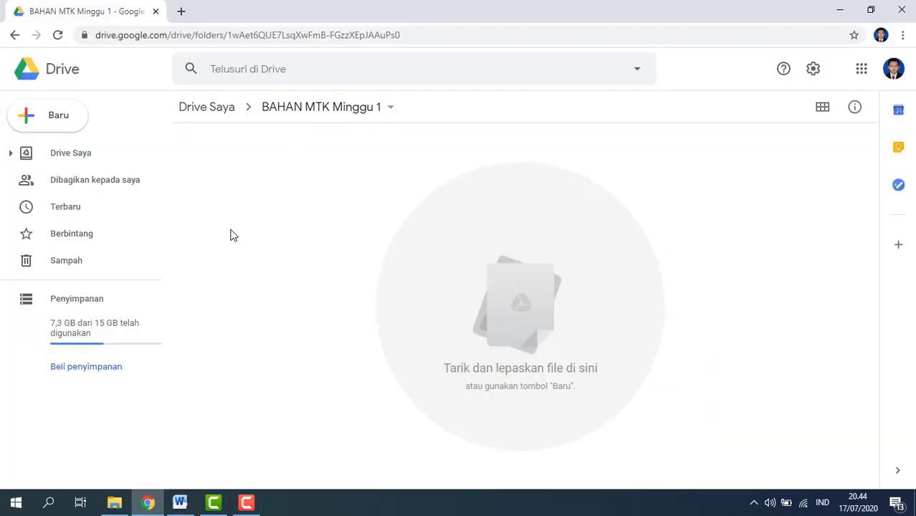
- Start a file upload into the folder and browse to Bahan Ajar MTK in the computer's Documents
click(59, 119)
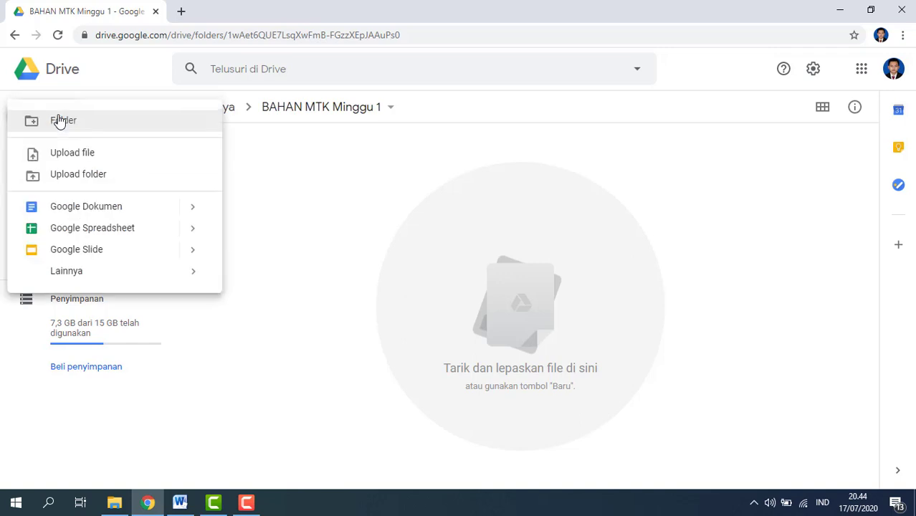
click(74, 153)
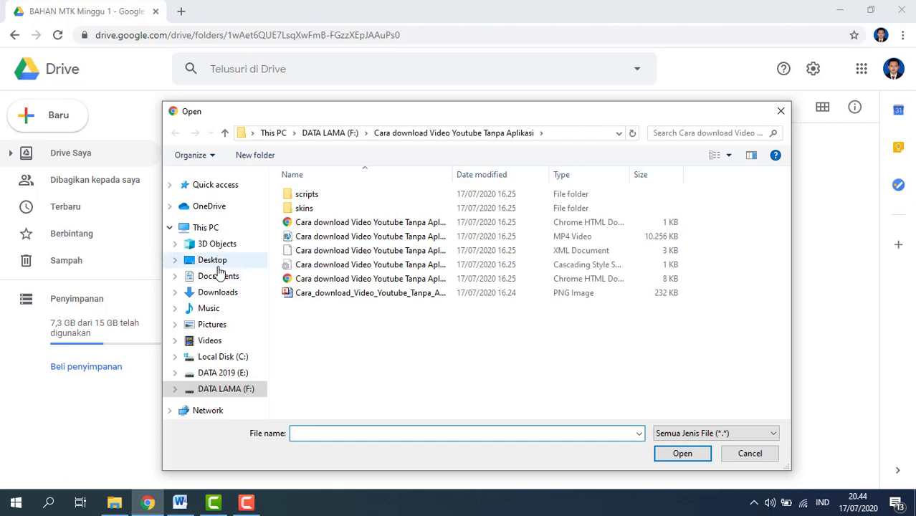
click(215, 277)
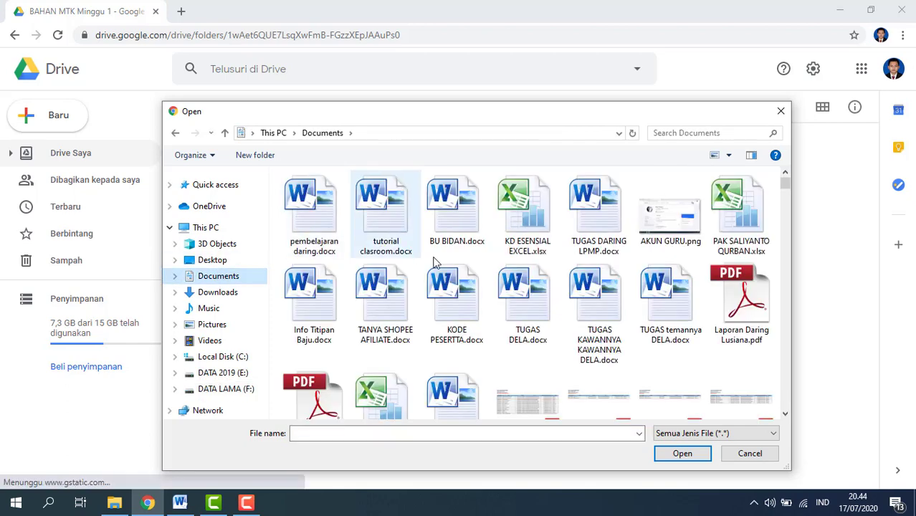
scroll(786, 192, down, 3)
drag(786, 192, 782, 410)
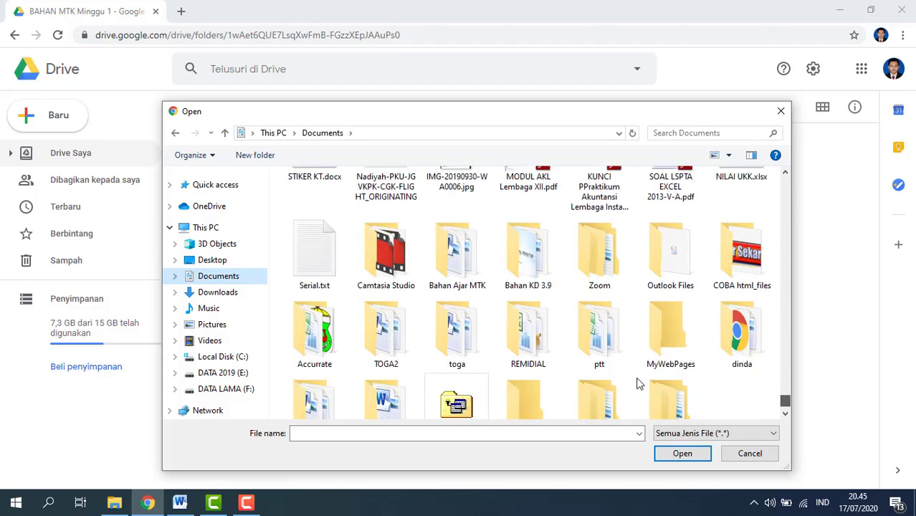
double_click(452, 267)
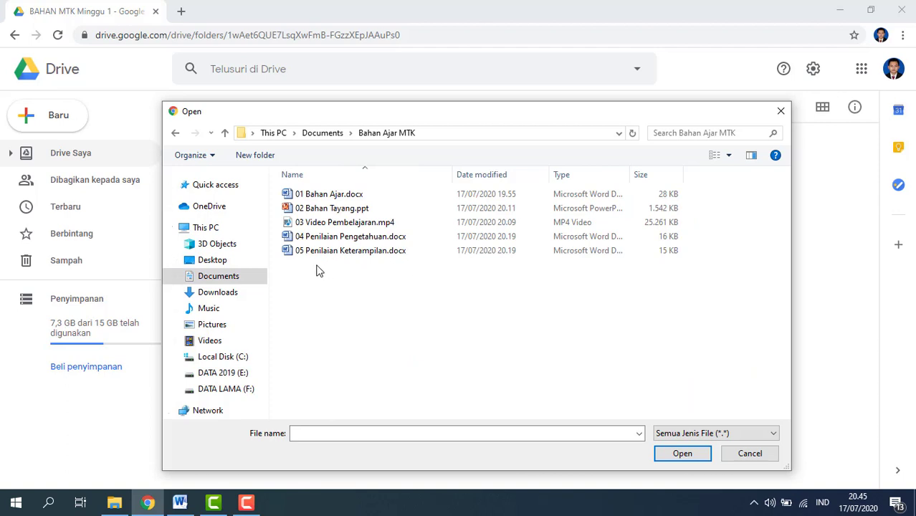
- Upload 01 Bahan Ajar.docx, 02 Bahan Tayang.ppt and 03 Video Pembelajaran.mp4 together
click(334, 198)
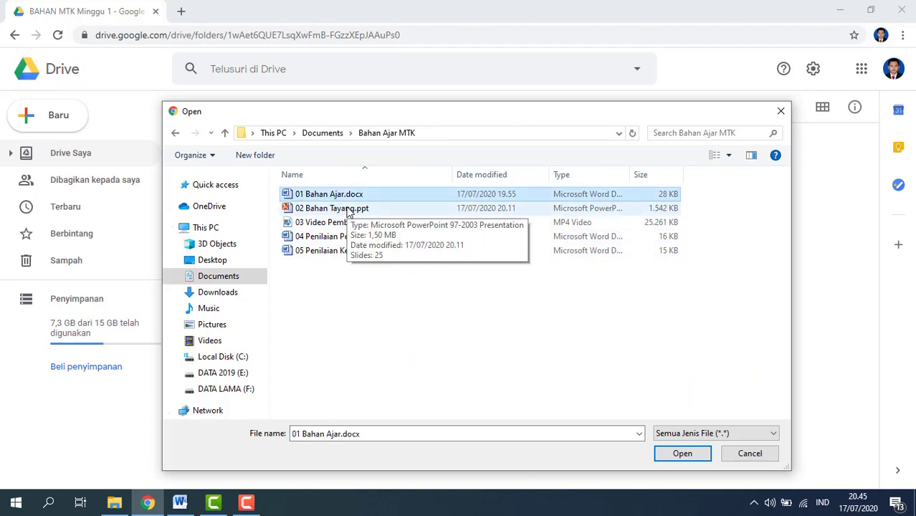
click(351, 210)
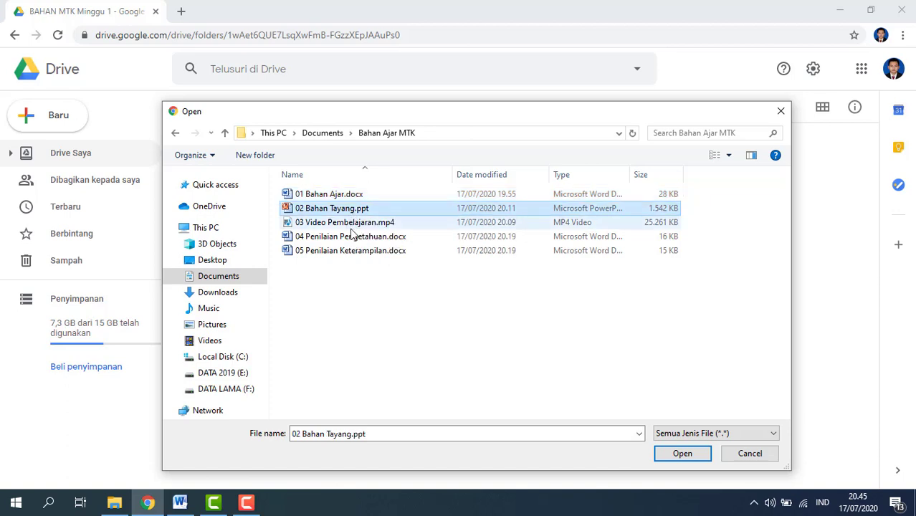
click(354, 223)
click(355, 195)
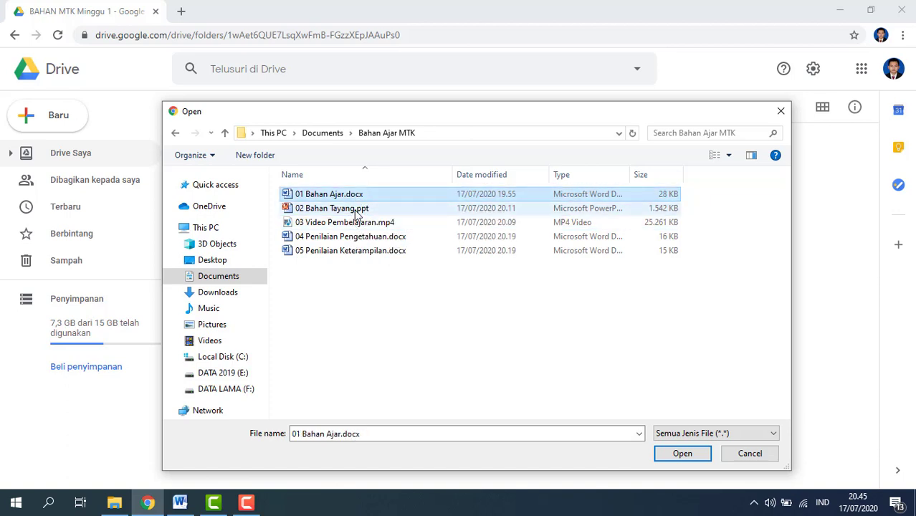
ctrl+click(356, 209)
ctrl+click(362, 223)
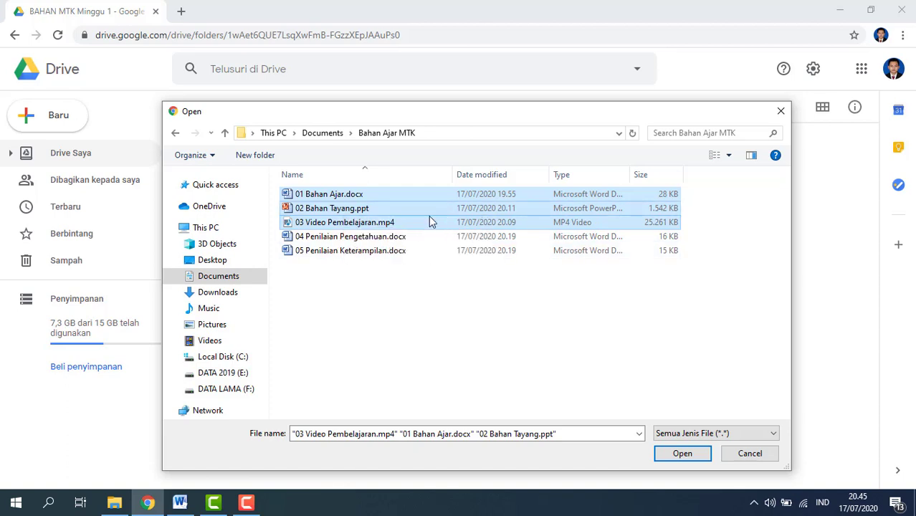
click(681, 453)
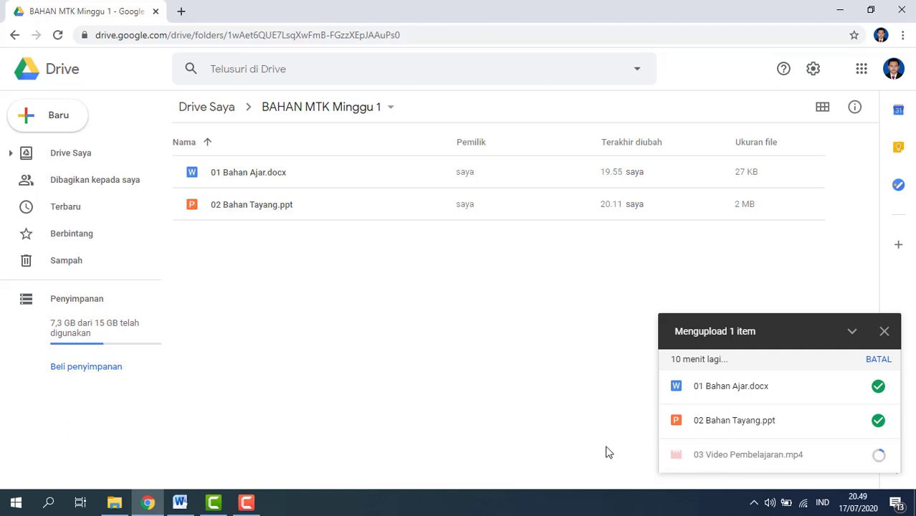
mouse_move(736, 463)
mouse_move(756, 435)
click(245, 502)
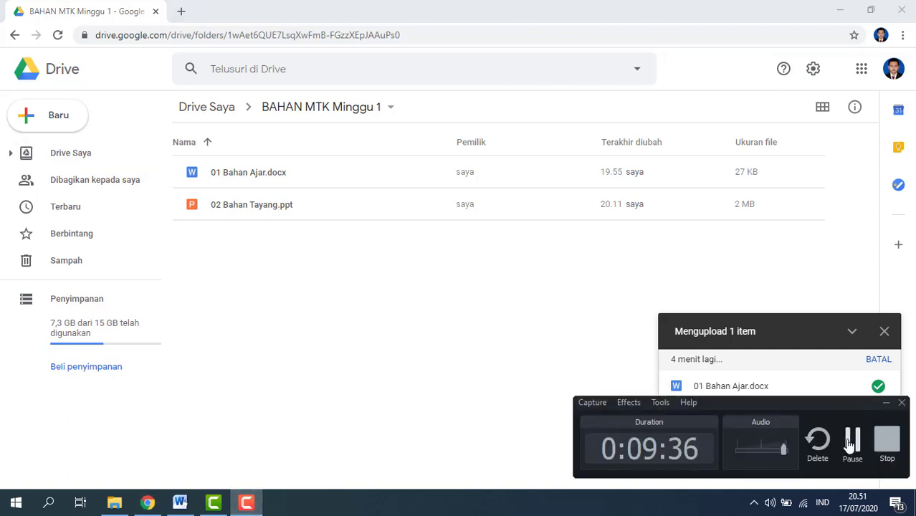
click(853, 441)
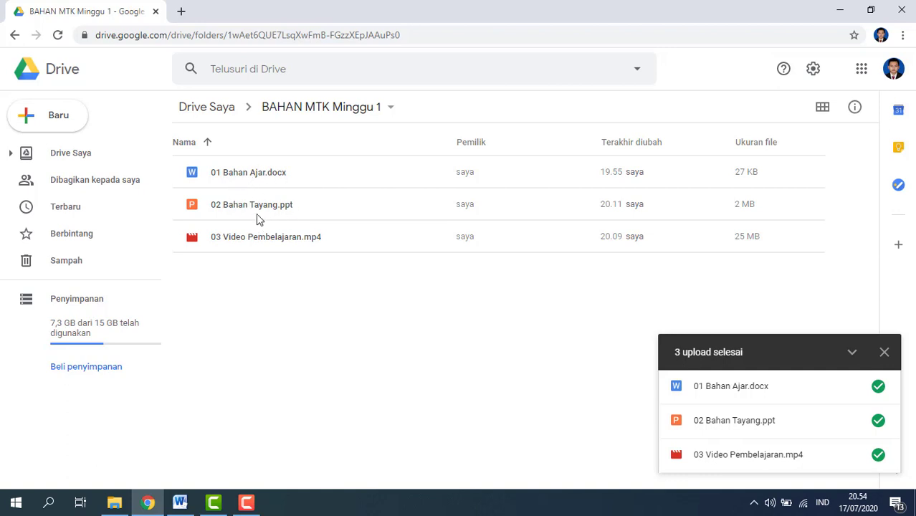
- Share 01 Bahan Ajar.docx by changing its link access to "Siapa saja yang memiliki link" and acknowledge the notice
right_click(243, 172)
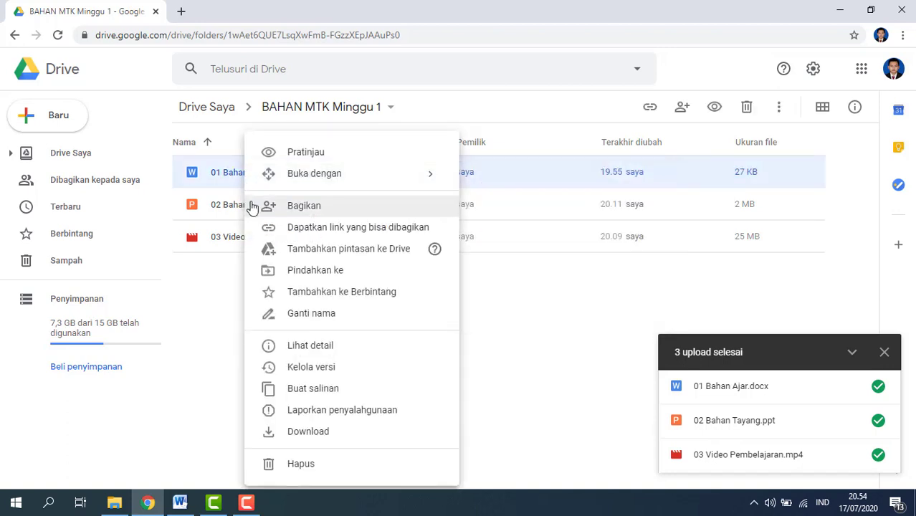
click(303, 208)
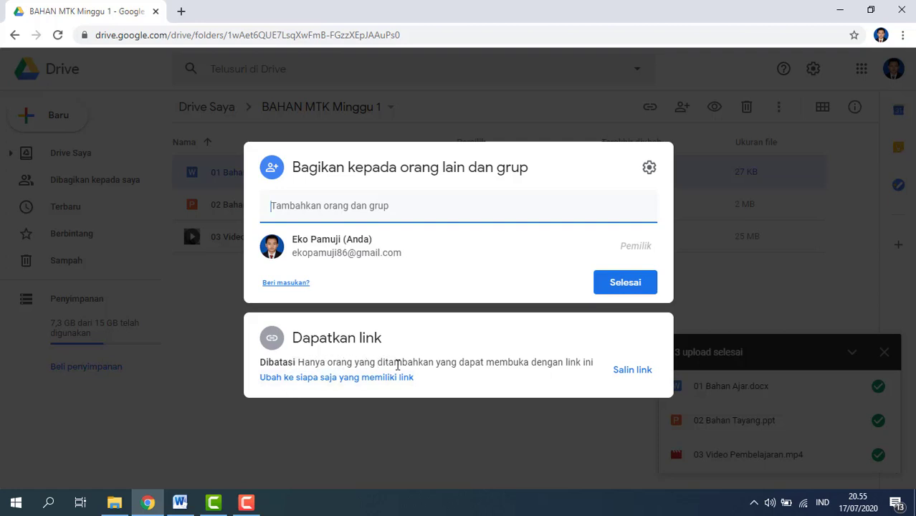
click(312, 378)
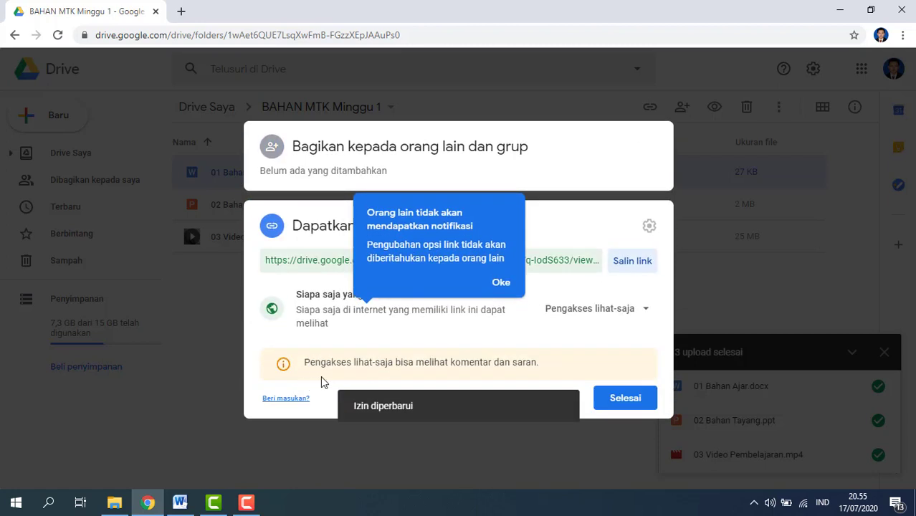
click(503, 285)
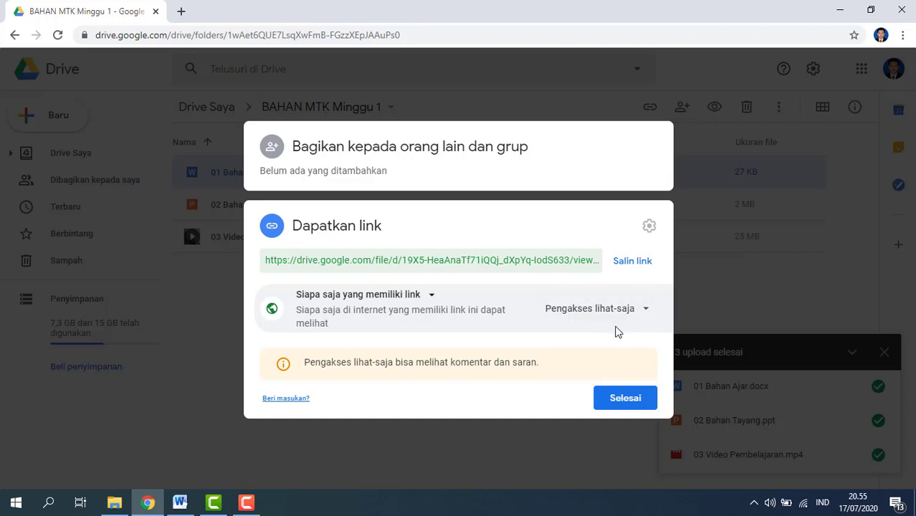
- Check the link role options for 01 Bahan Ajar.docx, copy its sharing link, and finish sharing
click(646, 315)
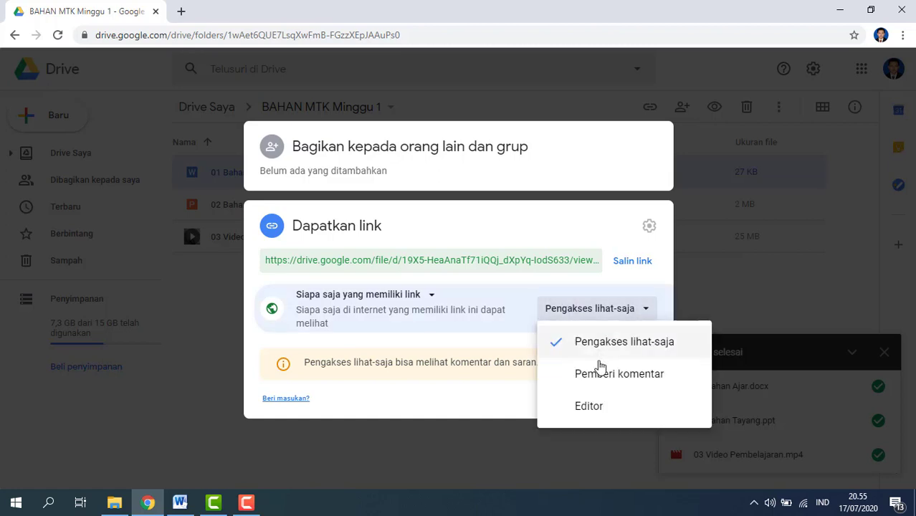
click(651, 303)
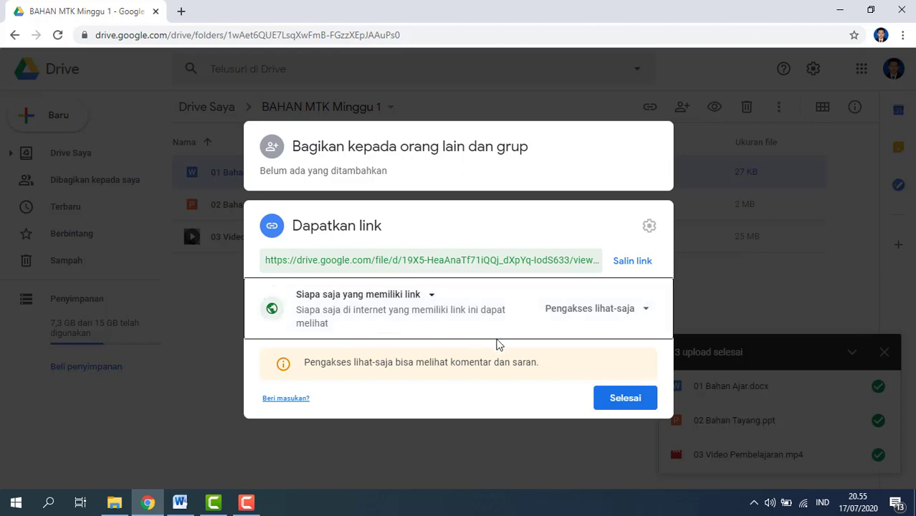
click(625, 263)
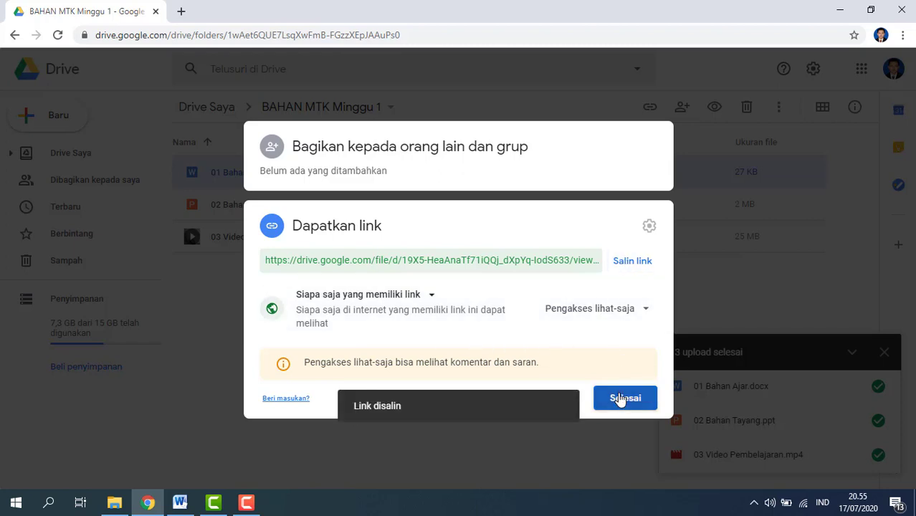
click(621, 398)
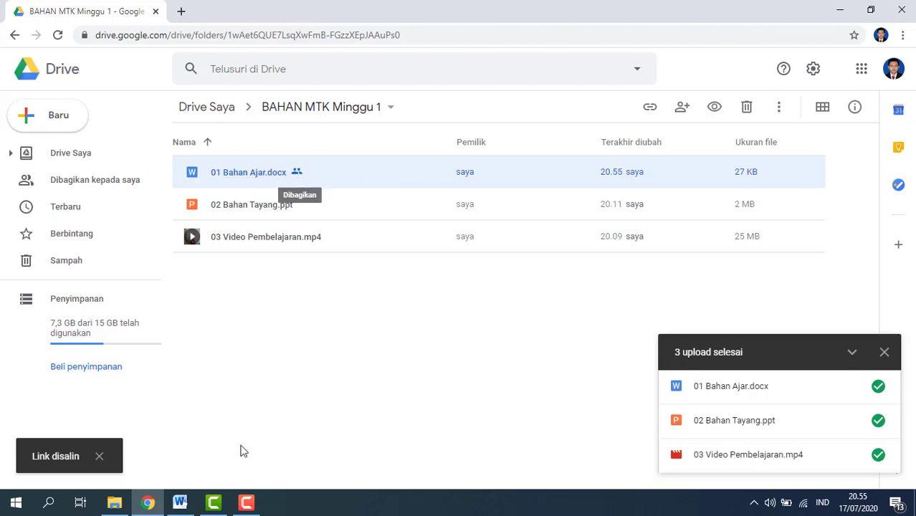
- Switch to the blank Word document, enter the label "Bahan ajar", and paste the copied link as text only beneath it
click(180, 503)
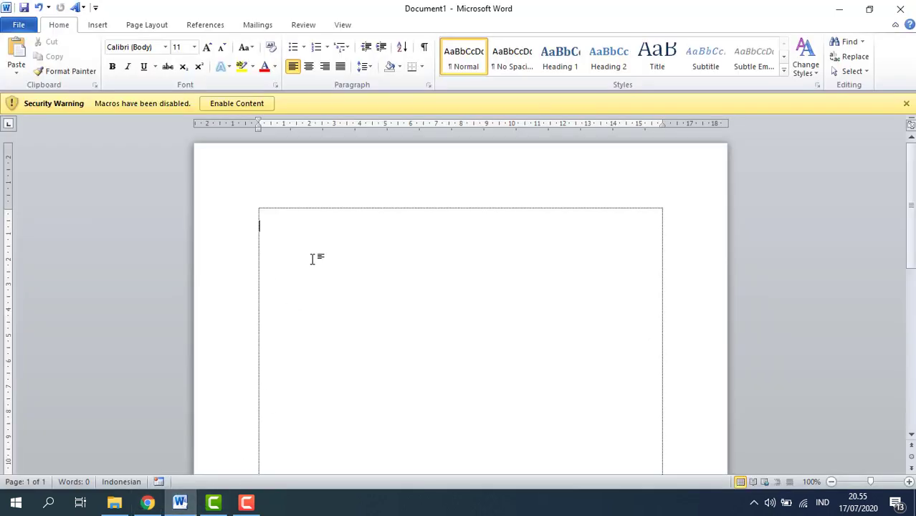
text(Bahan ajar)
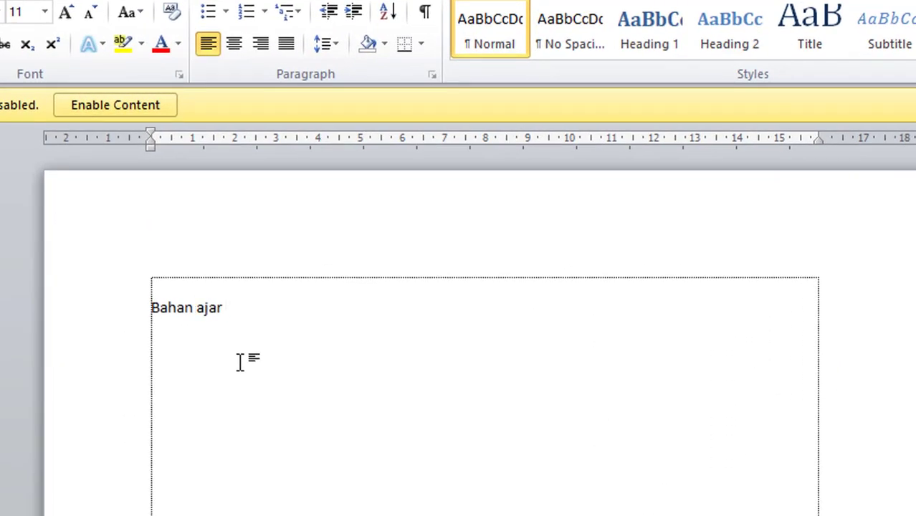
right_click(159, 338)
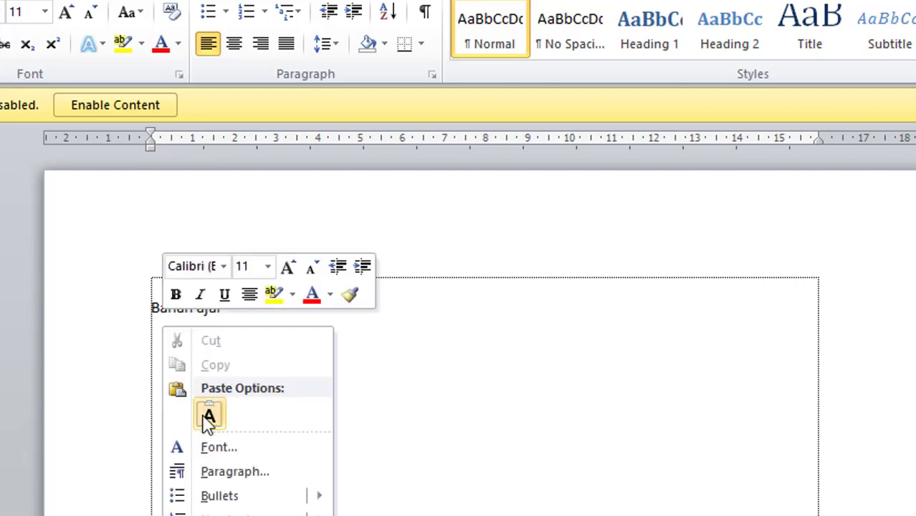
click(209, 417)
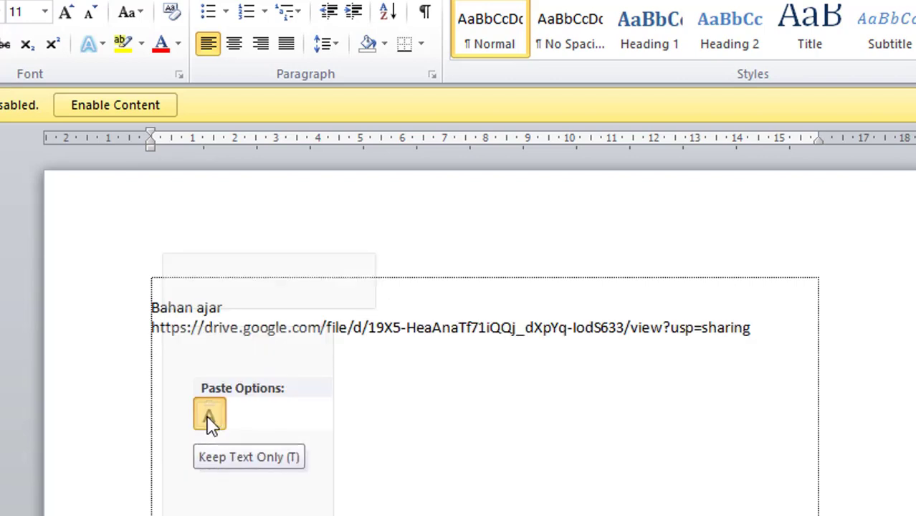
key(Return)
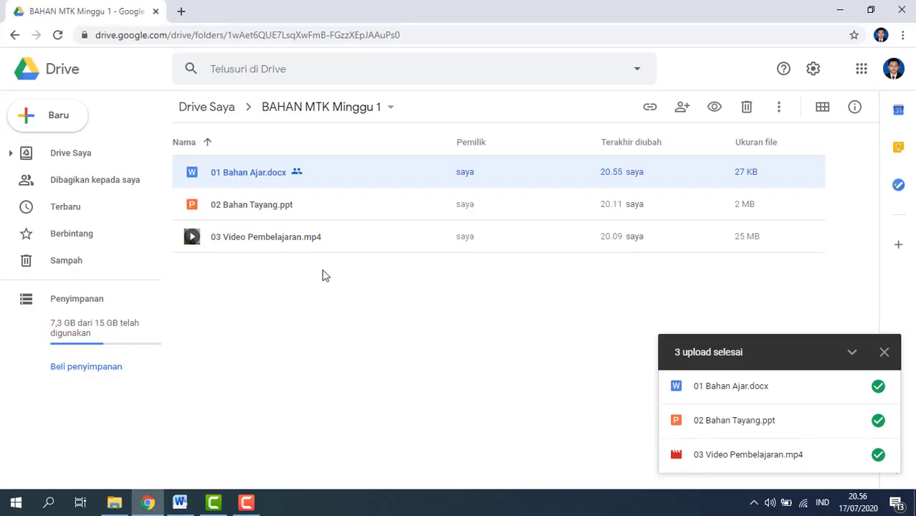
- In Google Drive, share 02 Bahan Tayang.ppt with "Siapa saja yang memiliki link" and copy its link
click(261, 212)
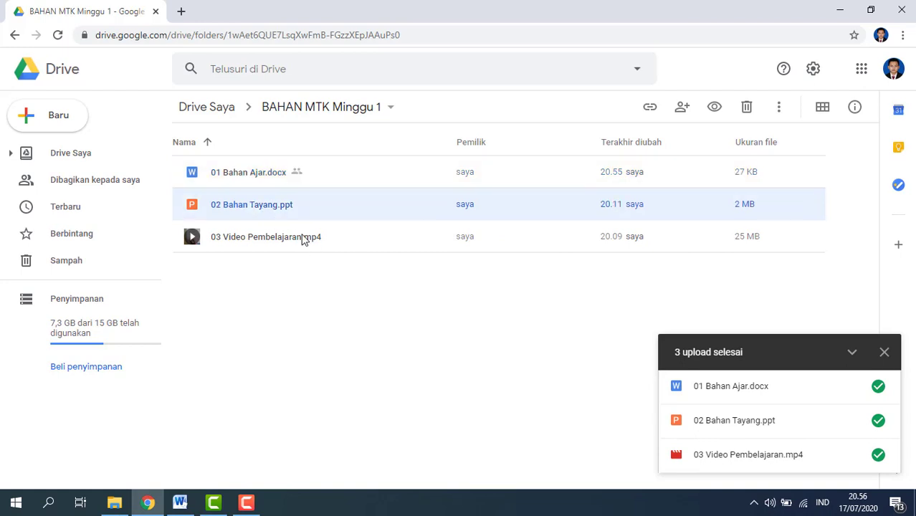
right_click(272, 210)
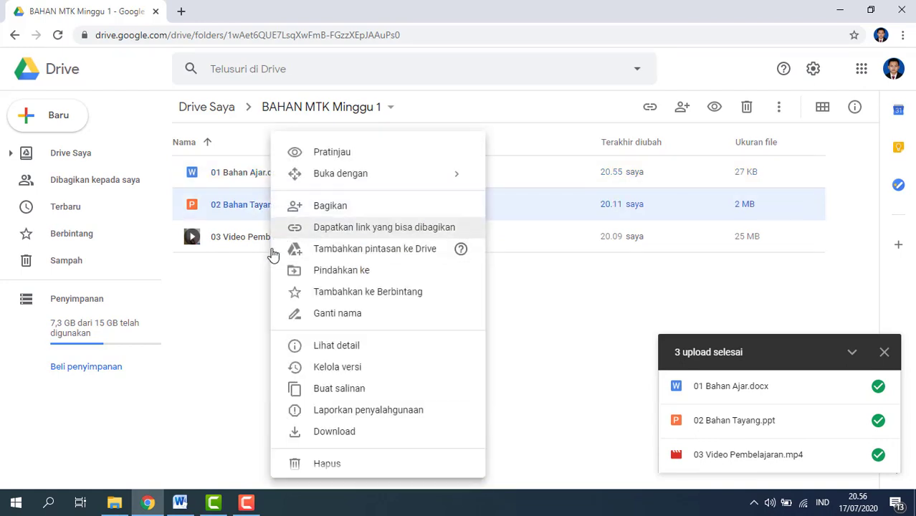
click(329, 207)
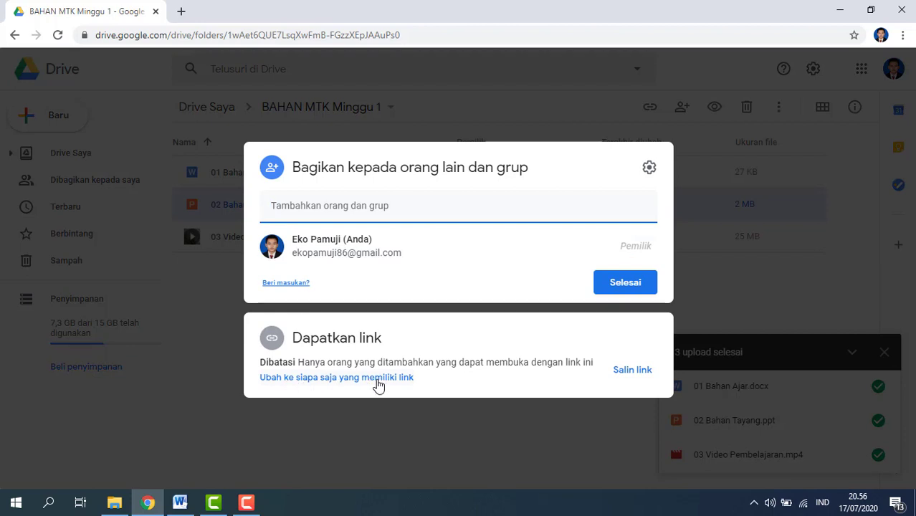
click(371, 380)
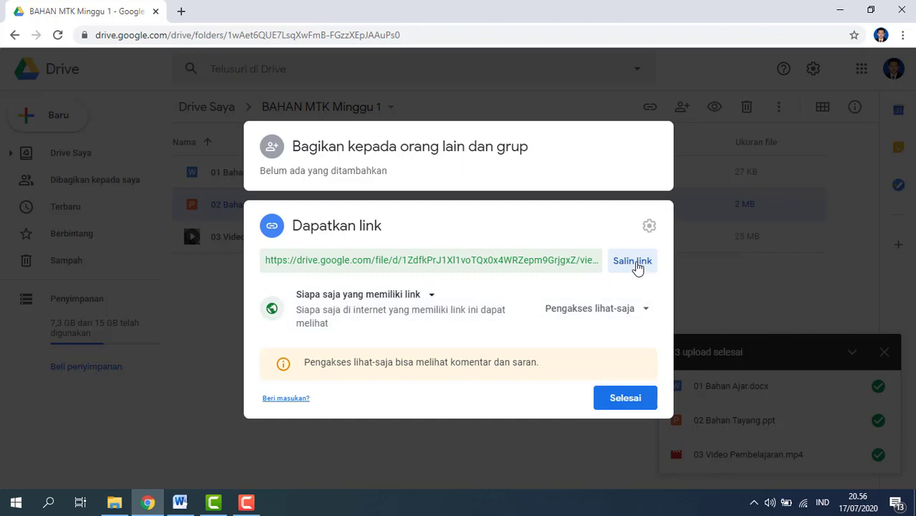
click(637, 264)
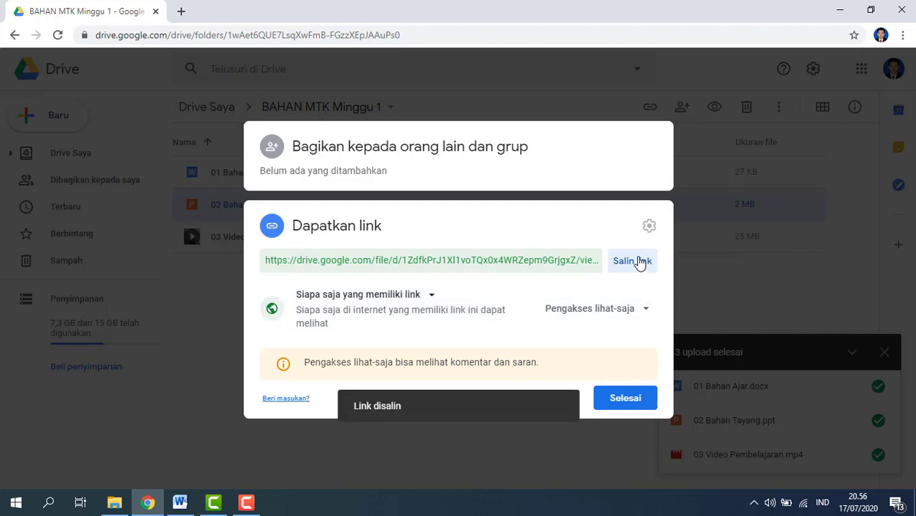
- In the Word document, add "Bahan Tayang" with its copied link as text only beneath, separated from the first entry by a blank line
click(179, 502)
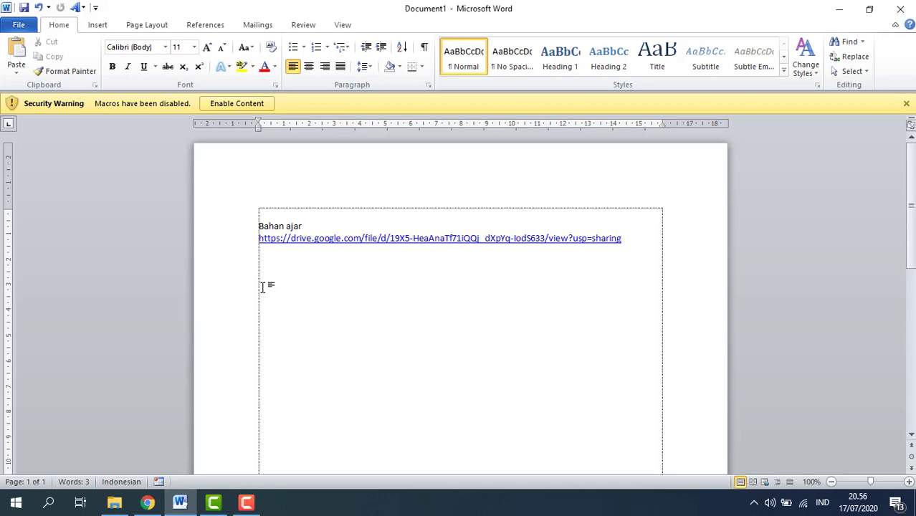
text(Bahan Tayang)
right_click(265, 261)
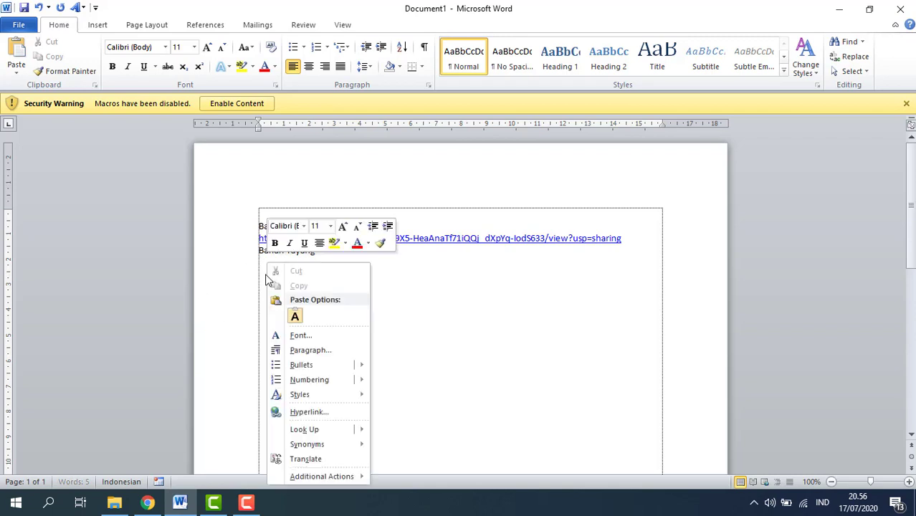
click(296, 317)
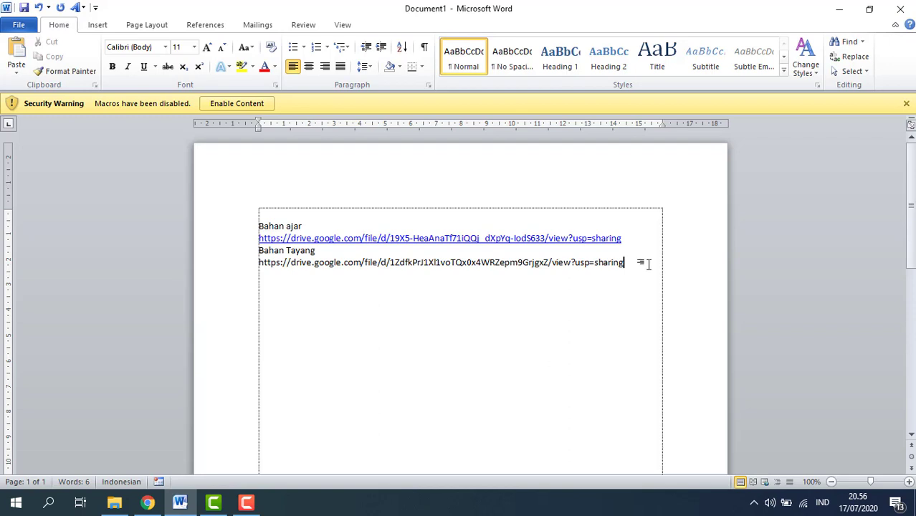
key(Return)
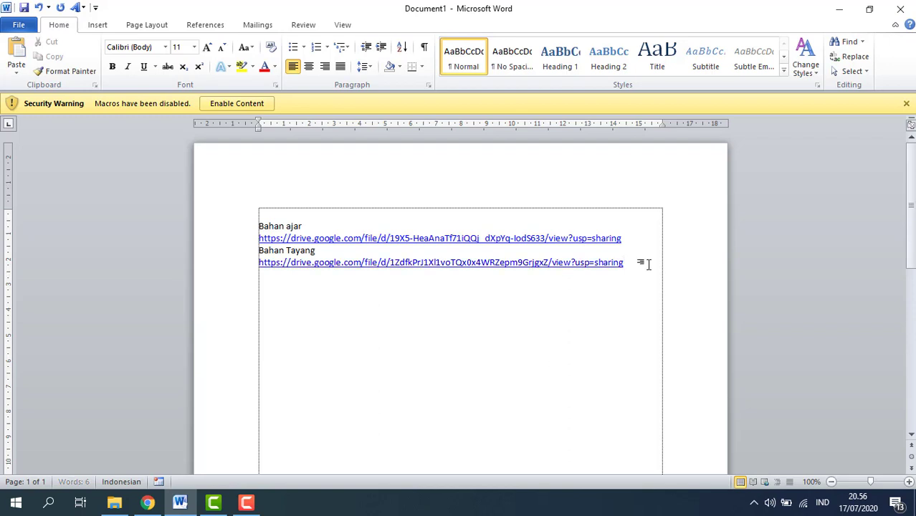
click(255, 257)
key(Return)
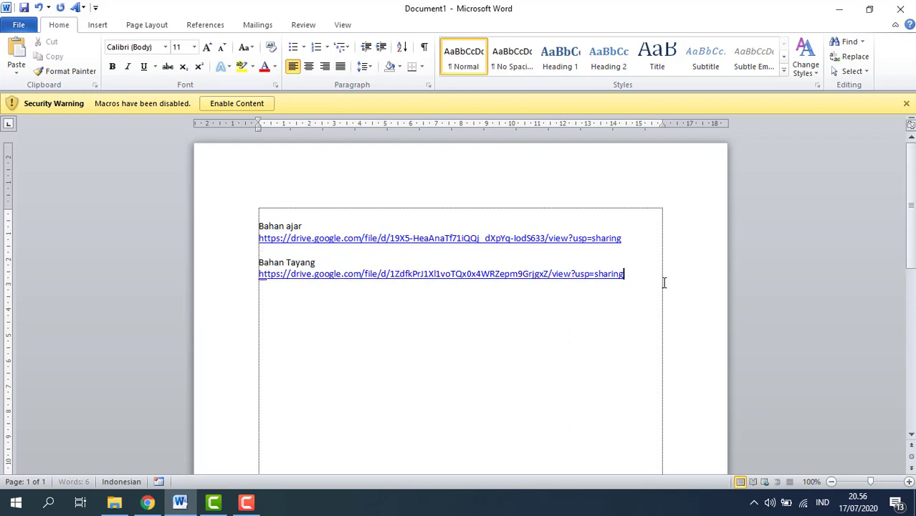
click(653, 299)
- Return to Google Drive, share 03 Video Pembelajaran.mp4 with "Siapa saja yang memiliki link", and copy its link
click(147, 502)
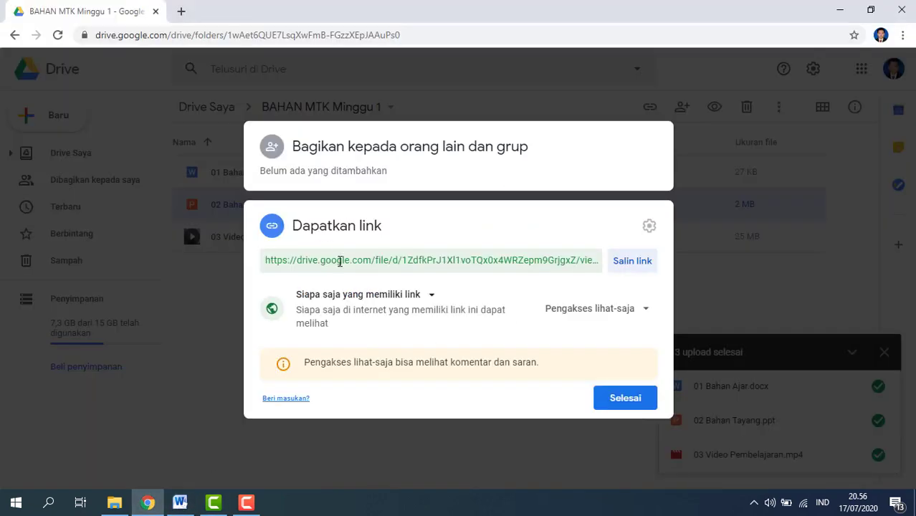
click(634, 398)
click(271, 247)
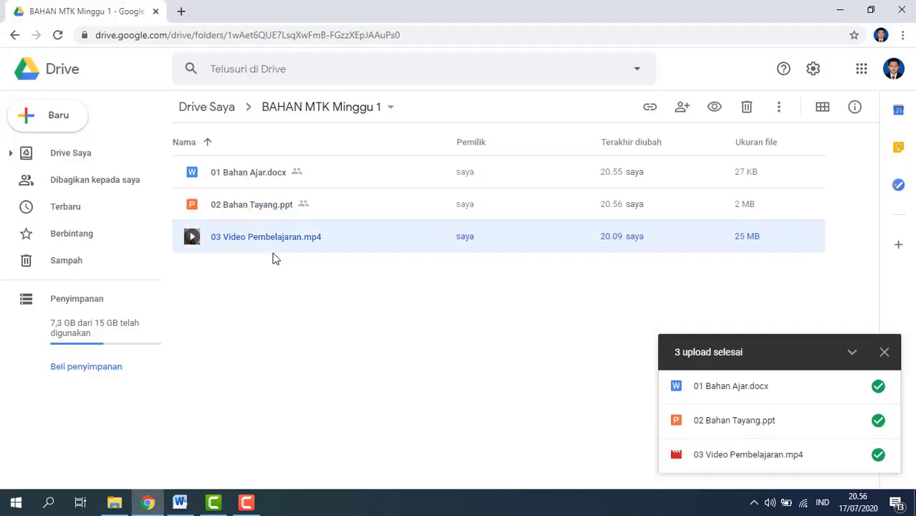
right_click(273, 245)
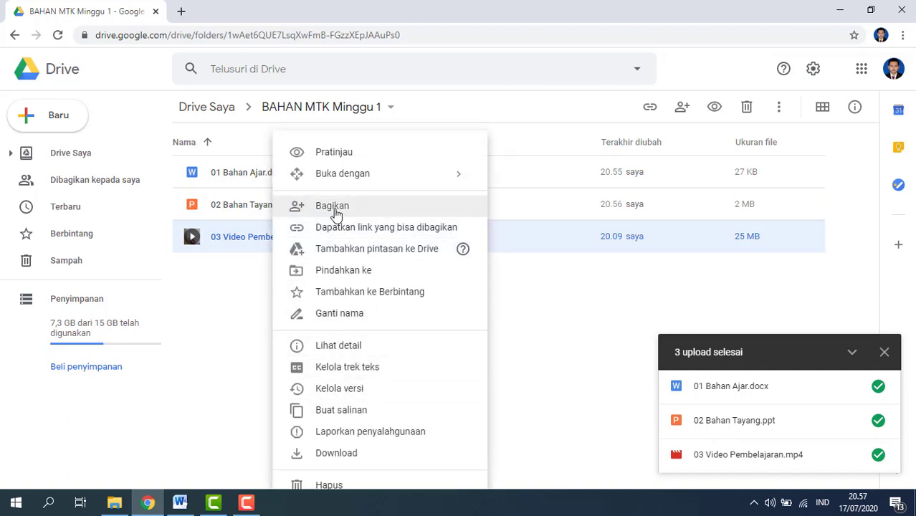
click(308, 206)
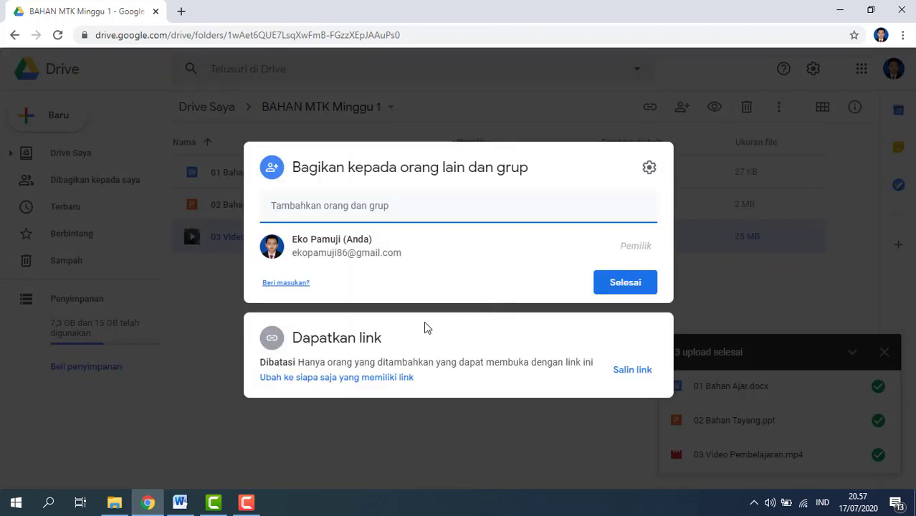
click(333, 380)
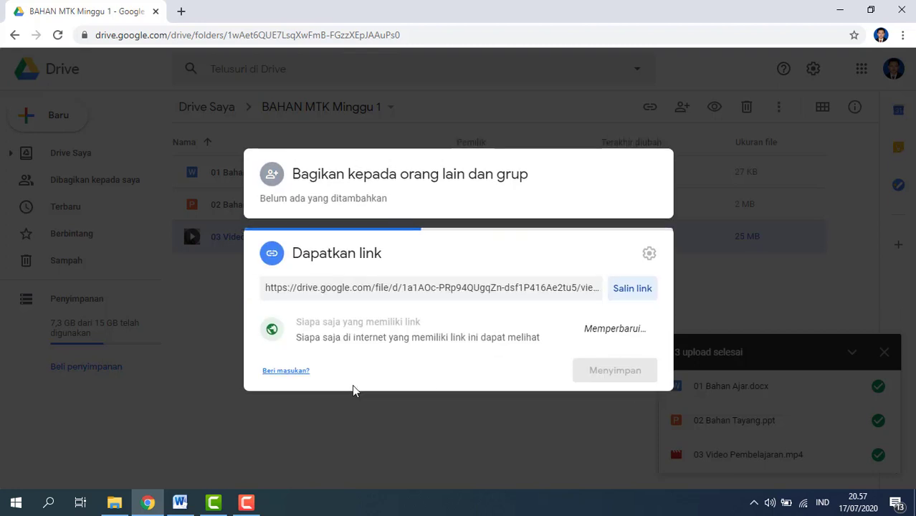
click(629, 272)
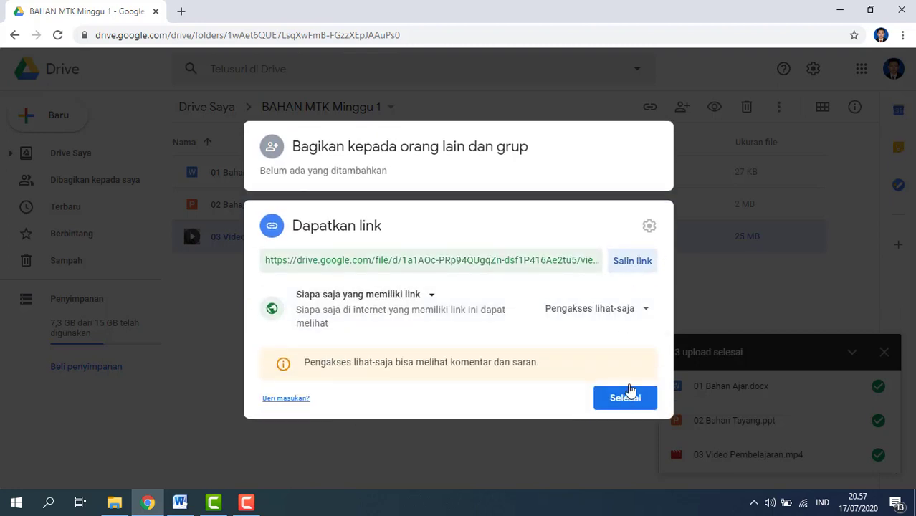
click(627, 396)
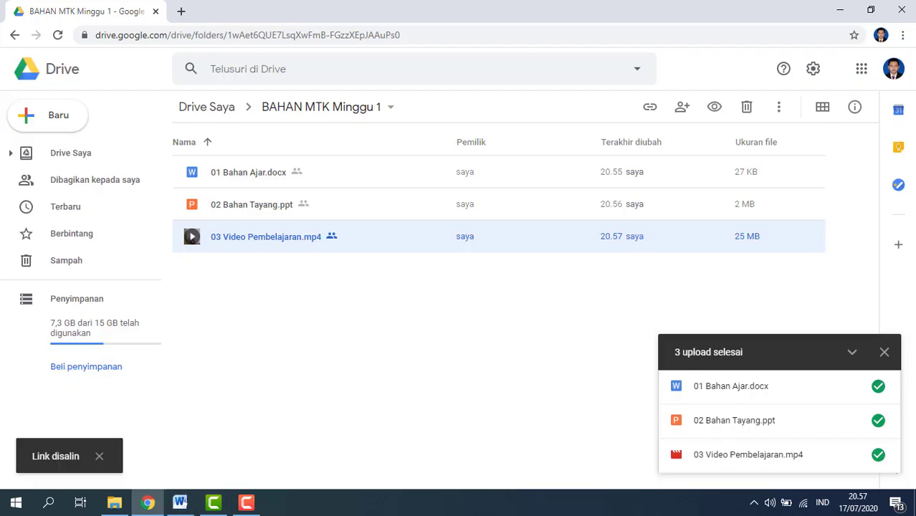
- In the Word document, add the label "Video Pembelajaran" and paste the copied video link as text only beneath it
click(180, 503)
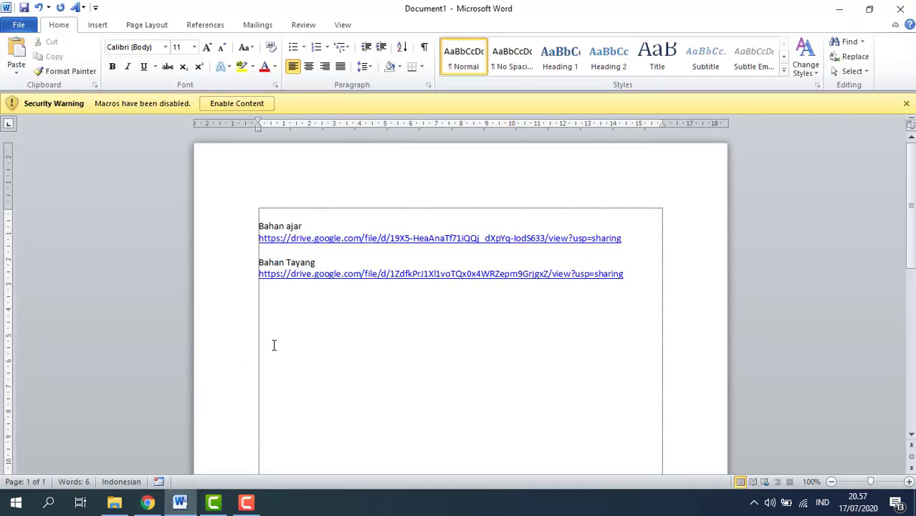
text(Video Pembelajaran)
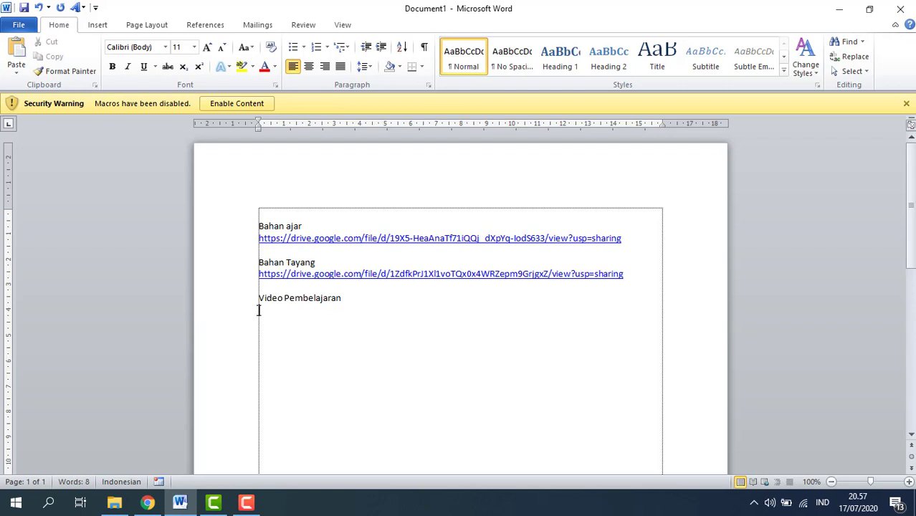
right_click(258, 310)
click(285, 139)
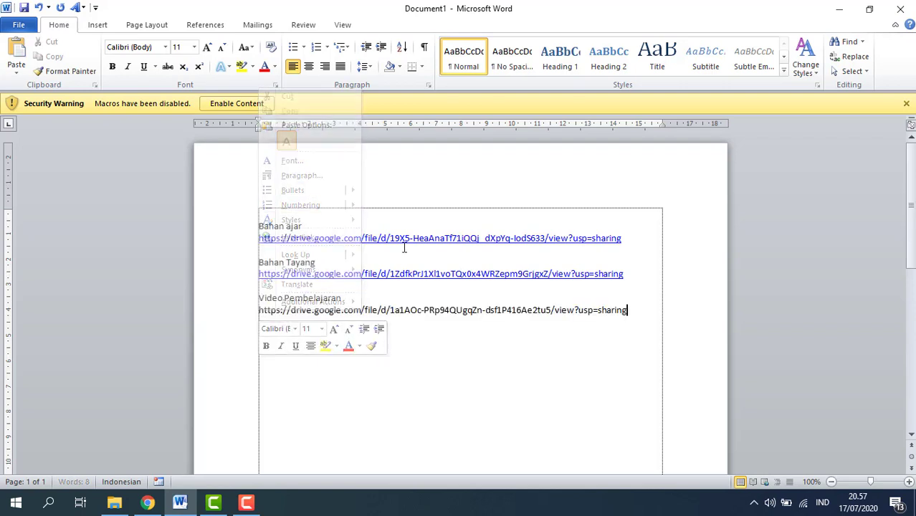
key(Return)
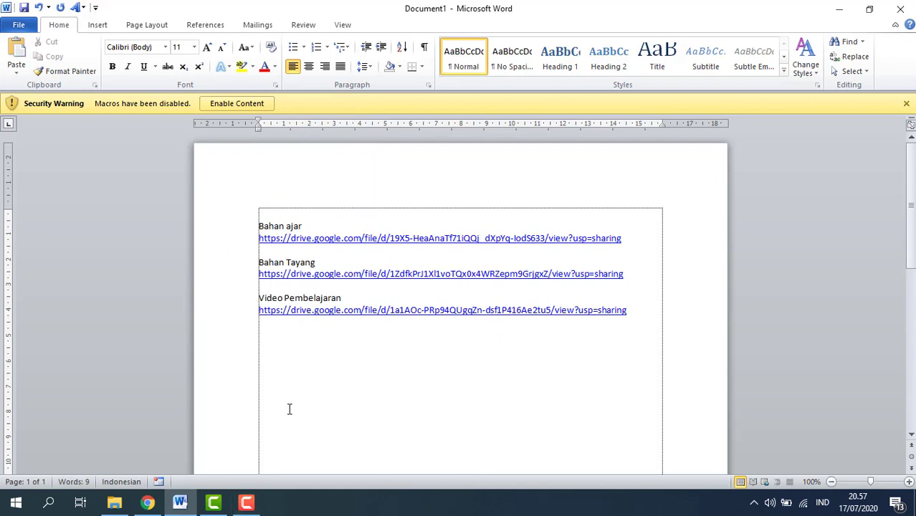
- Review the shared files in Google Drive and the links in Word, and switch to the Bahan Ajar MTK folder in File Explorer
click(147, 502)
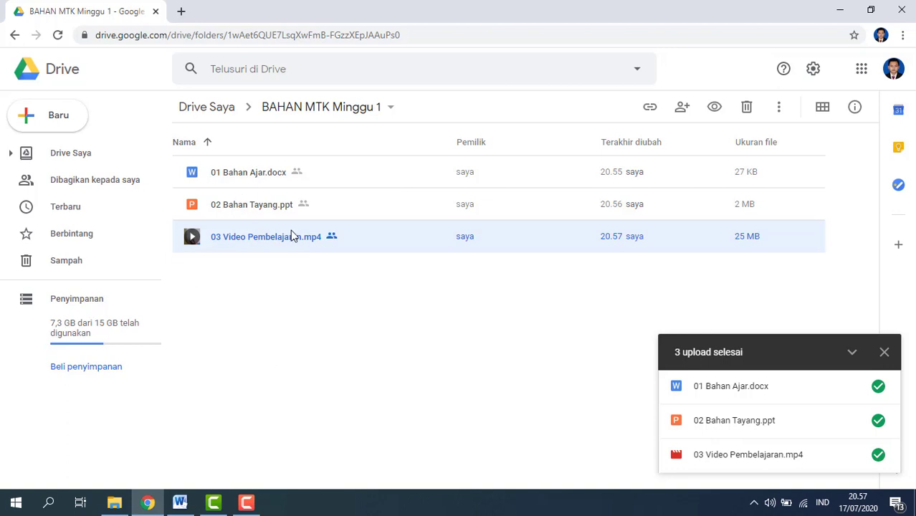
click(180, 502)
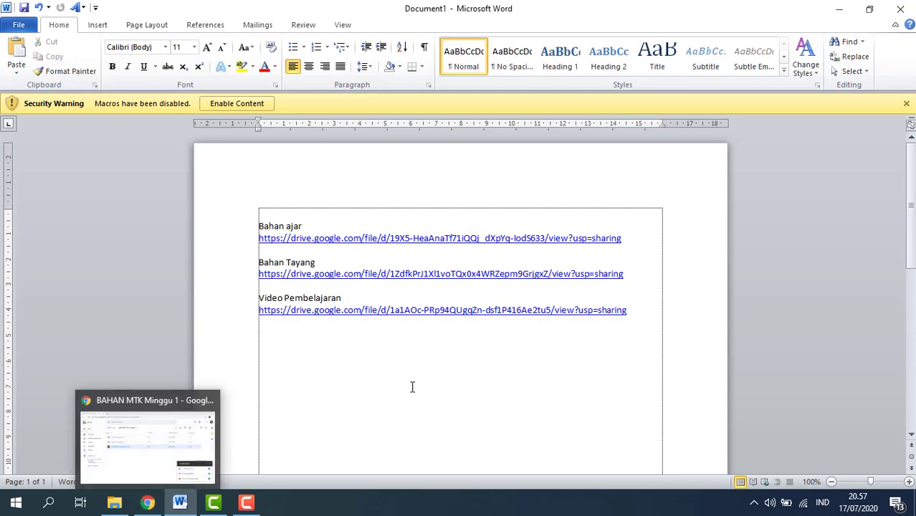
click(237, 506)
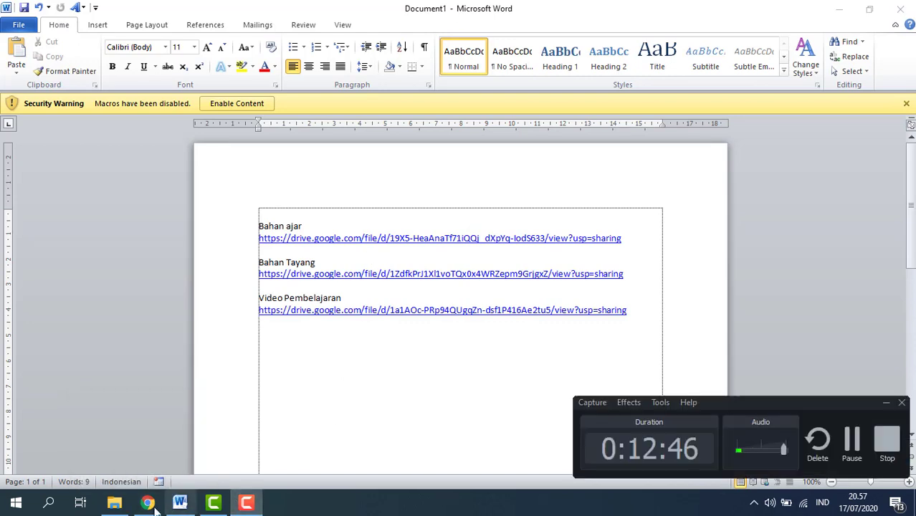
click(147, 501)
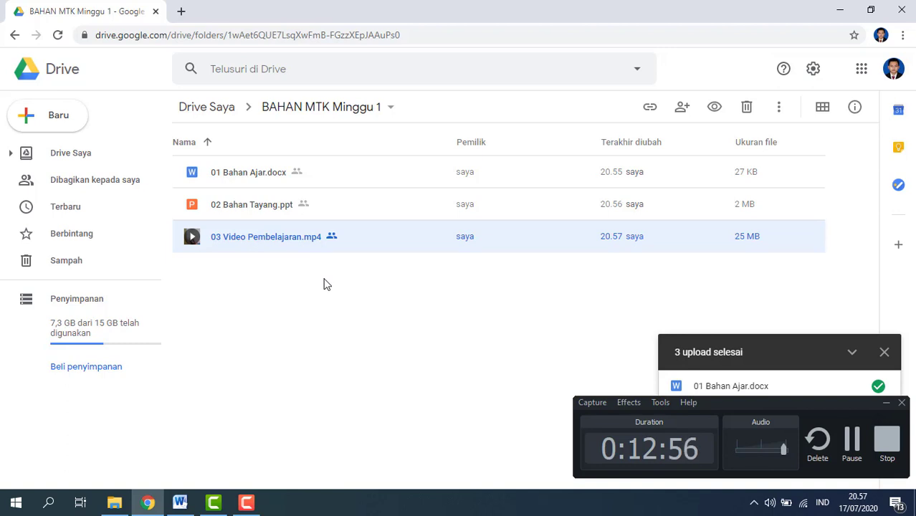
click(115, 502)
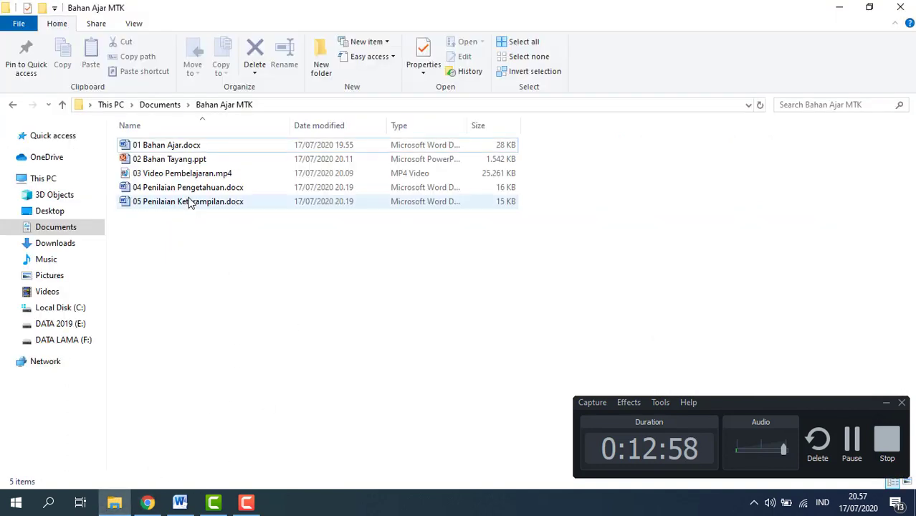